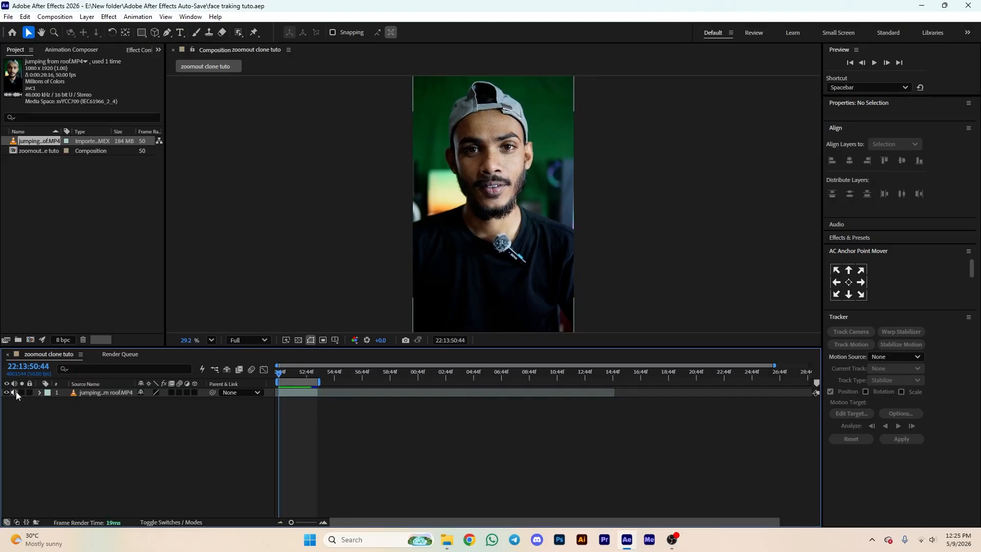
Duplicate the jumping from roof.MP4 footage layer in the timeline
{"action": "left_click", "coordinate": [100, 395]}
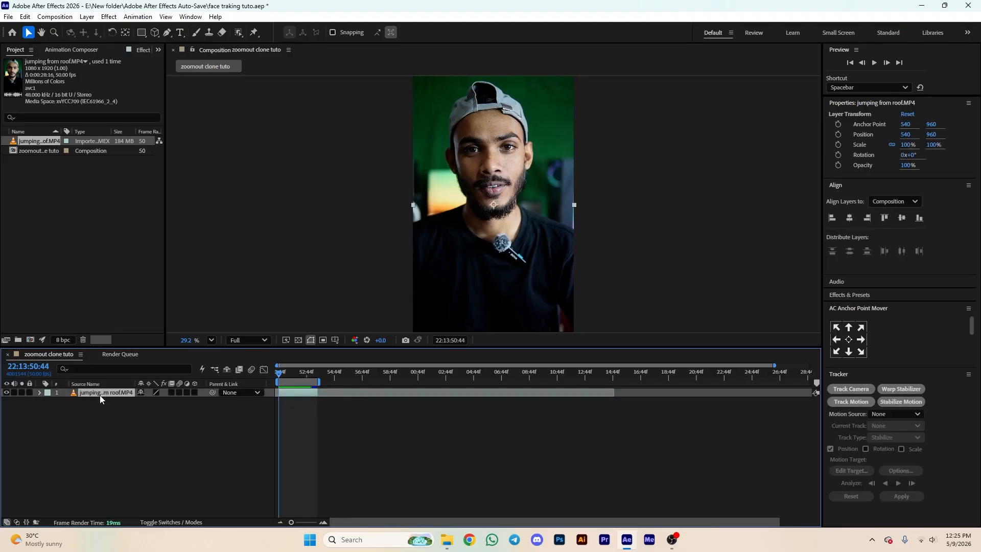
{"action": "key", "text": "ctrl+d"}
{"action": "left_click", "coordinate": [104, 419]}
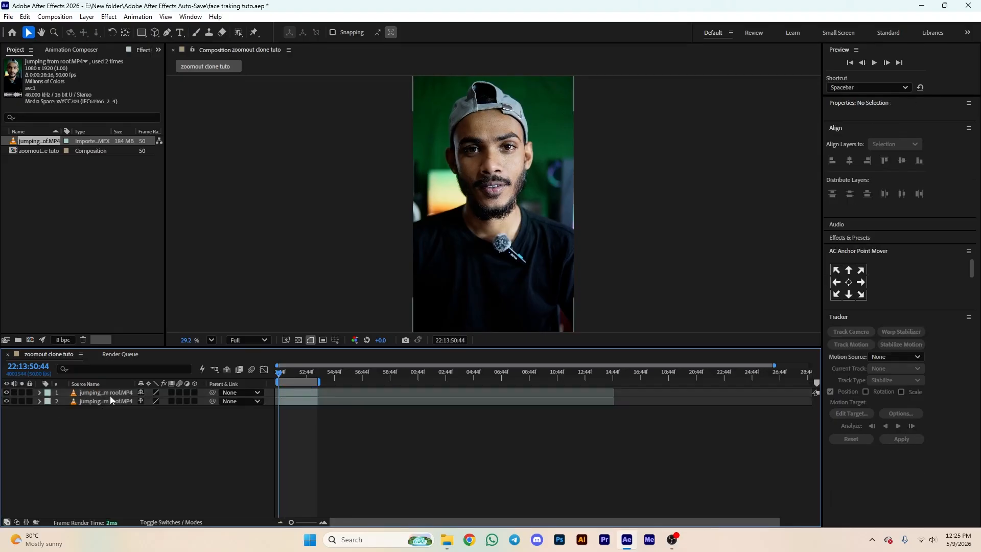
Create an object matte of the man on the upper footage layer with the Object Matte Tool
{"action": "left_click", "coordinate": [109, 394]}
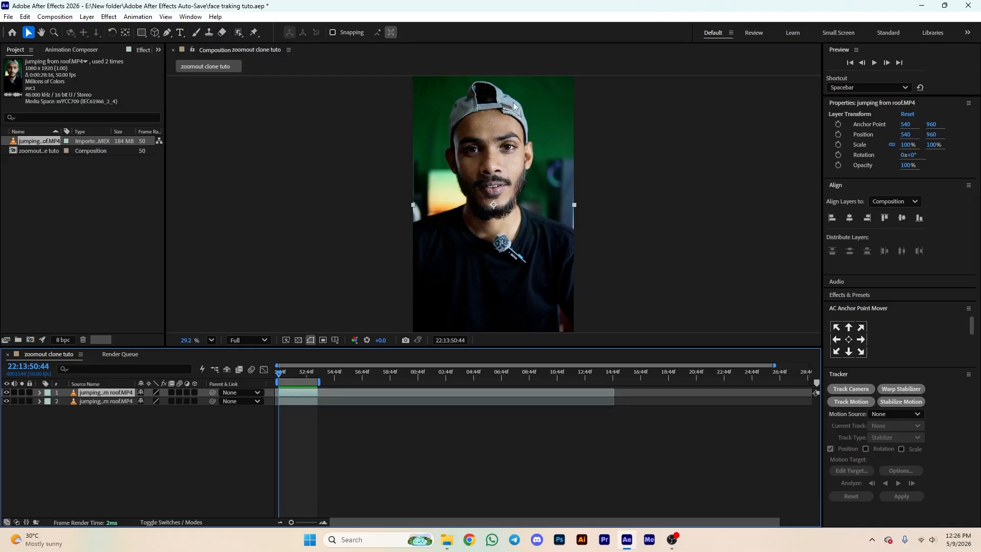
{"action": "left_click", "coordinate": [233, 35]}
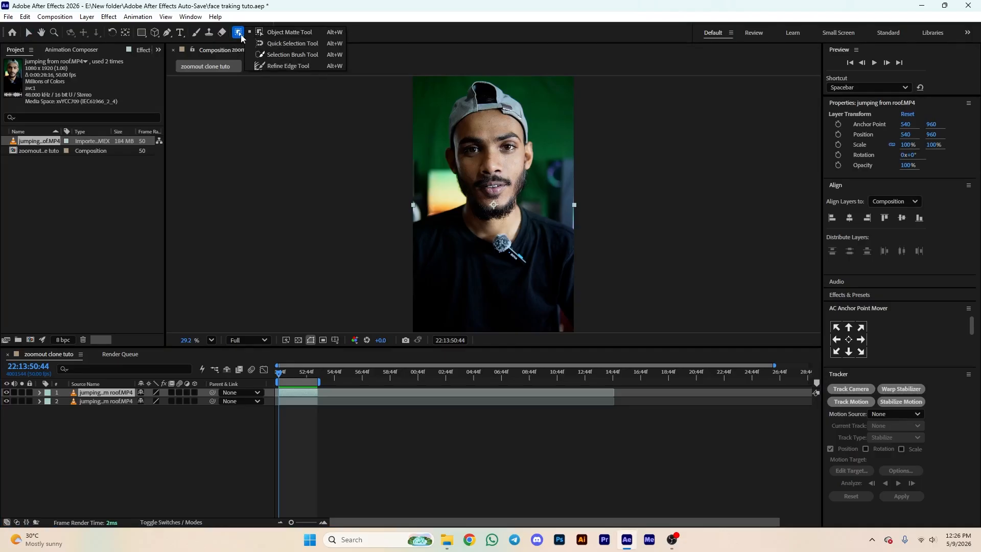
{"action": "left_click", "coordinate": [240, 36]}
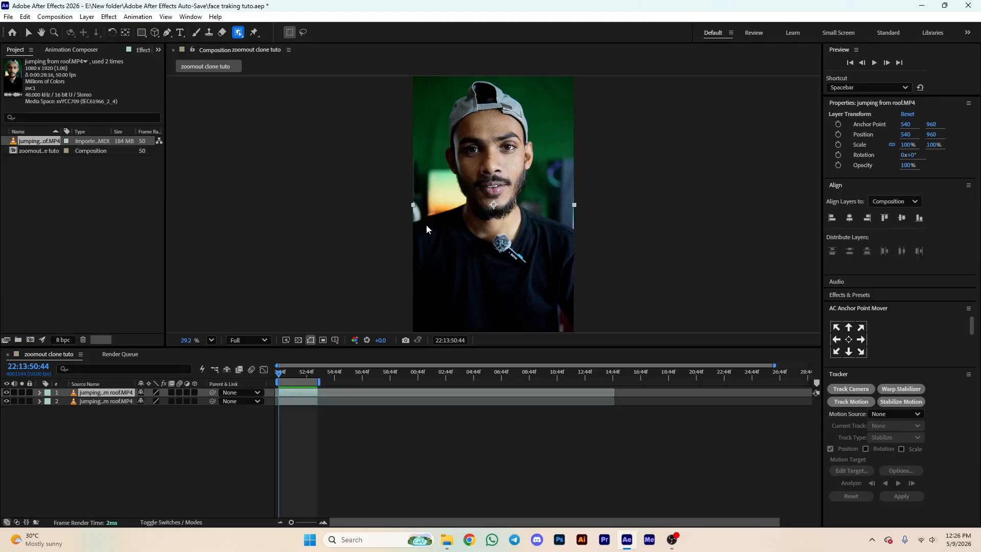
{"action": "left_click", "coordinate": [109, 429]}
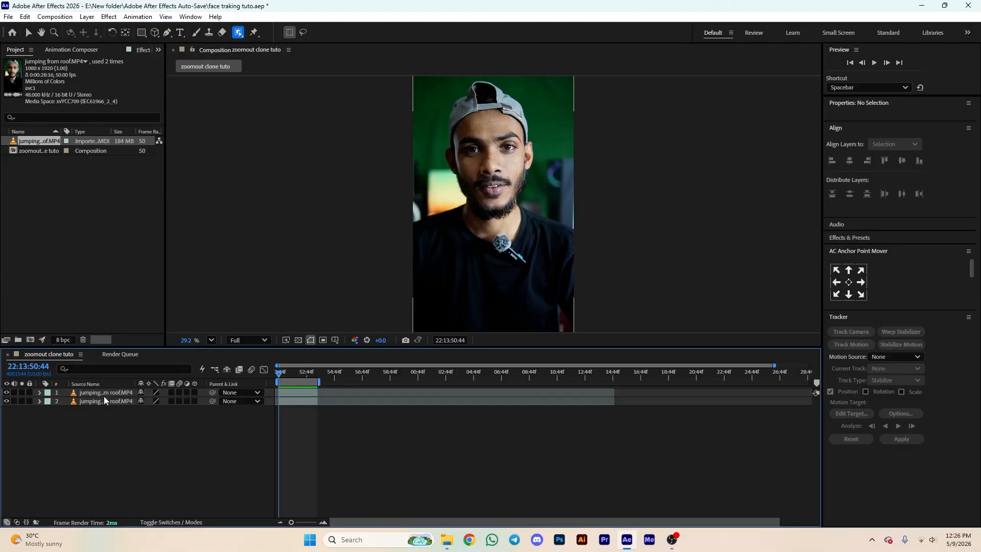
{"action": "left_click", "coordinate": [103, 394]}
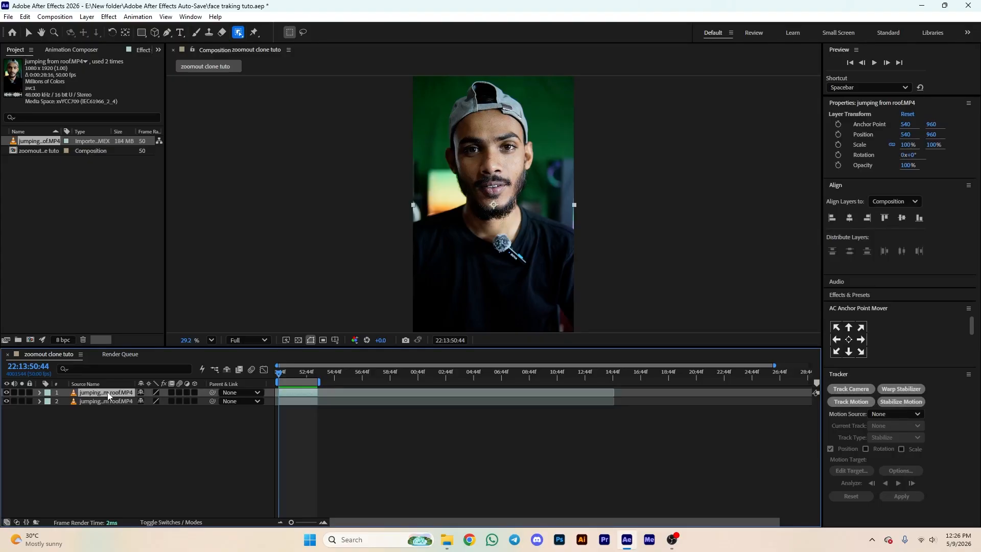
{"action": "double_click", "coordinate": [481, 148]}
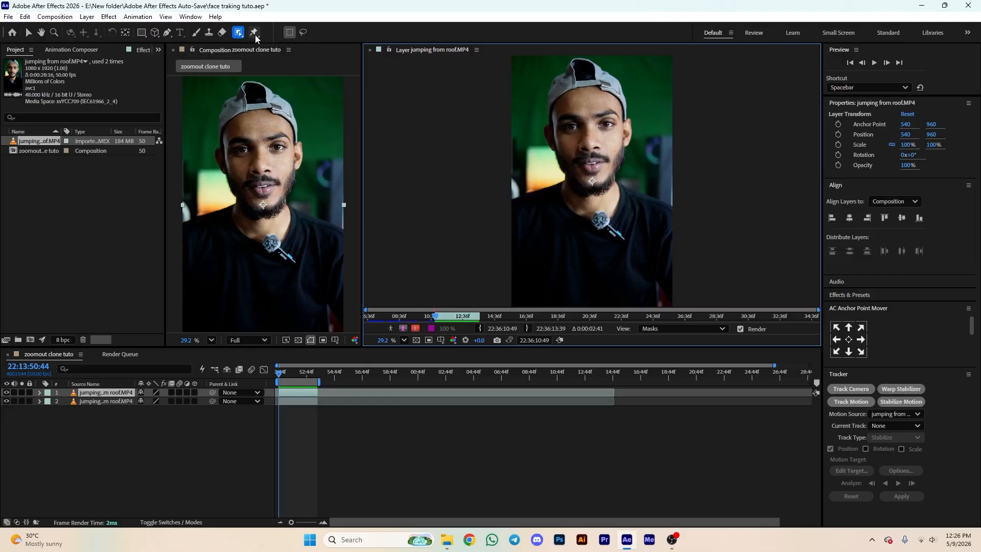
{"action": "left_click", "coordinate": [591, 134]}
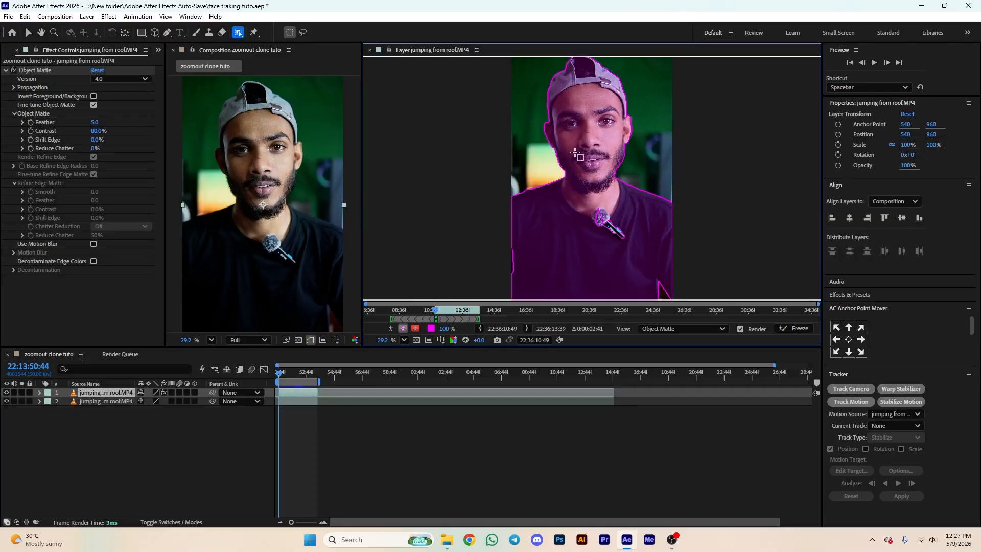
Add the whole lapel microphone to the matte with the Selection Brush Tool and freeze the matte propagation
{"action": "scroll", "coordinate": [605, 229], "scroll_direction": "up", "scroll_amount": 5}
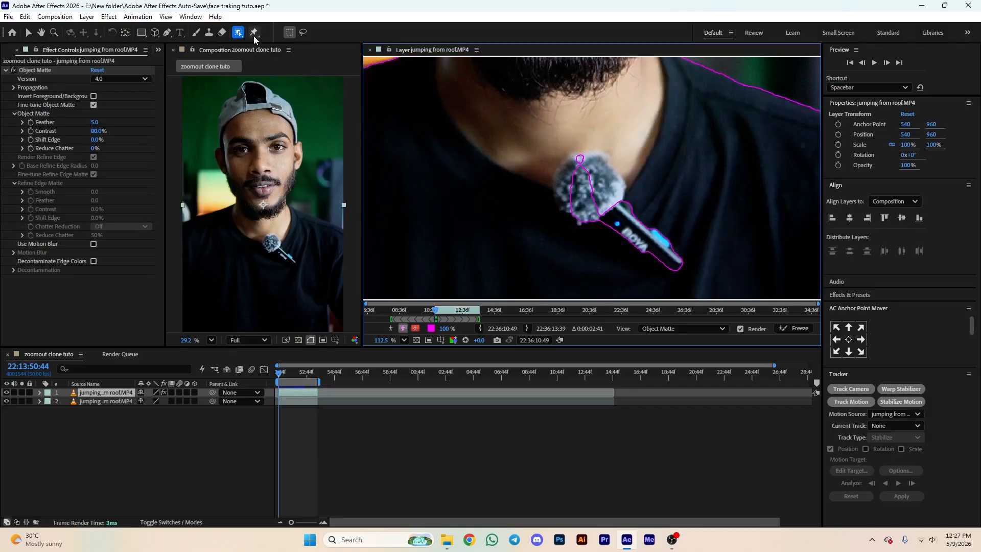
{"action": "left_click", "coordinate": [239, 32]}
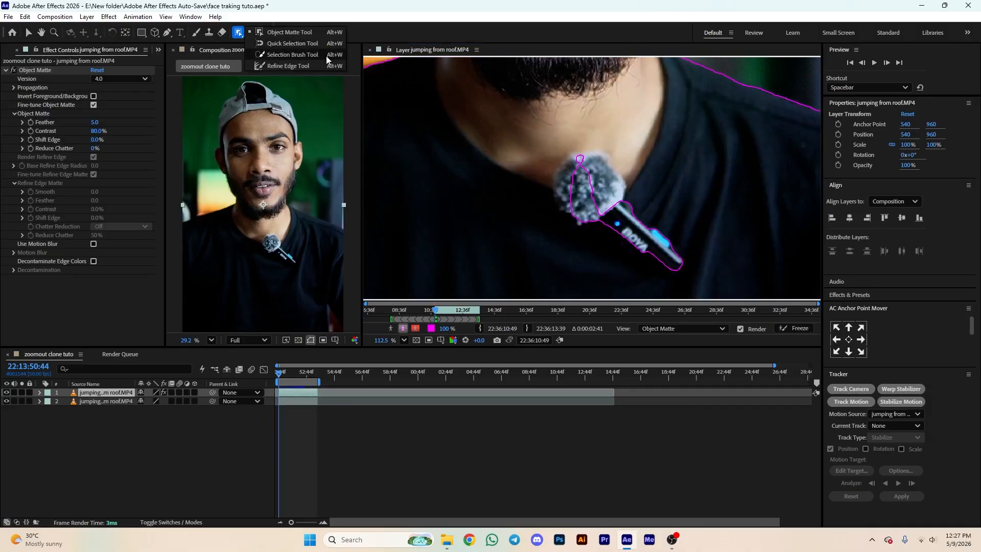
{"action": "left_click", "coordinate": [291, 59]}
{"action": "mouse_move", "coordinate": [579, 161]}
{"action": "left_mouse_down"}
{"action": "mouse_move", "coordinate": [576, 206]}
{"action": "mouse_move", "coordinate": [658, 259]}
{"action": "left_mouse_up"}
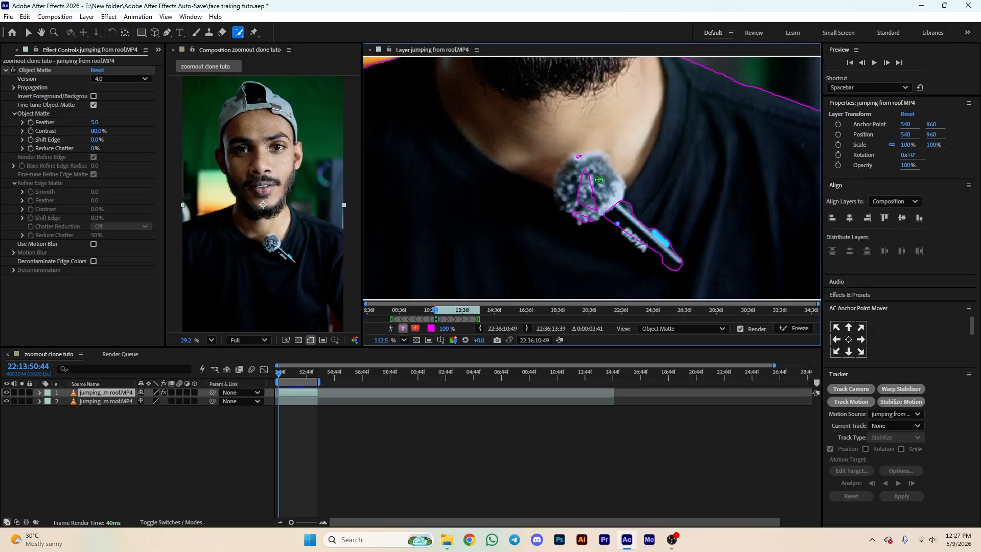
{"action": "mouse_move", "coordinate": [587, 172]}
{"action": "left_mouse_down"}
{"action": "mouse_move", "coordinate": [599, 207]}
{"action": "mouse_move", "coordinate": [590, 197]}
{"action": "mouse_move", "coordinate": [667, 252]}
{"action": "left_mouse_up"}
{"action": "left_click_drag", "start_coordinate": [611, 213], "coordinate": [677, 263]}
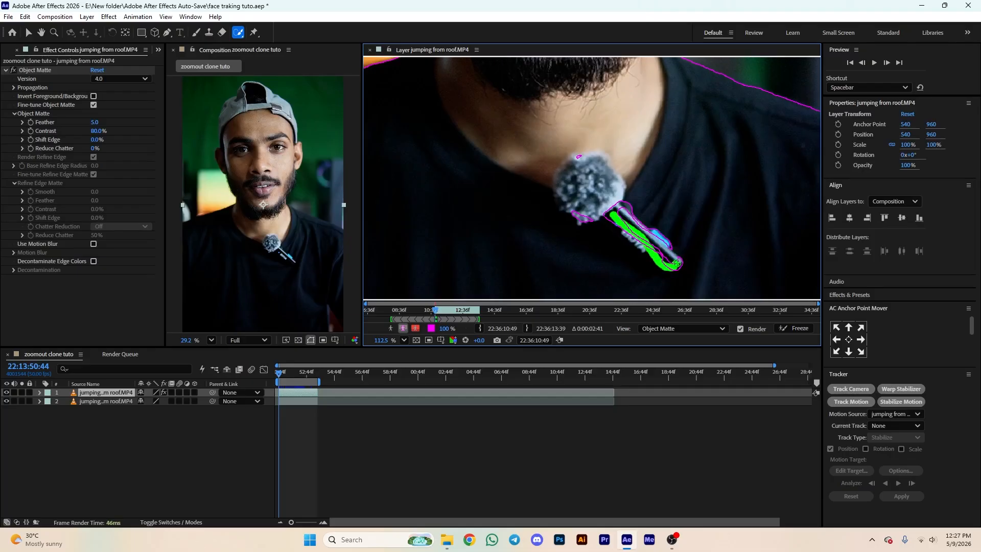
{"action": "mouse_move", "coordinate": [612, 223]}
{"action": "left_mouse_down"}
{"action": "mouse_move", "coordinate": [623, 208]}
{"action": "mouse_move", "coordinate": [661, 239]}
{"action": "mouse_move", "coordinate": [667, 263]}
{"action": "left_mouse_up"}
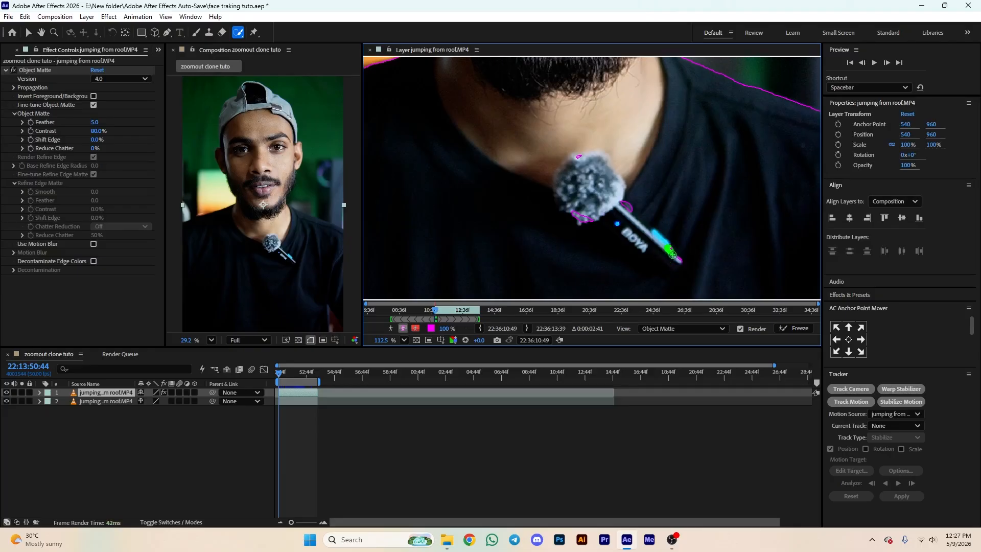
{"action": "mouse_move", "coordinate": [625, 202]}
{"action": "left_mouse_down"}
{"action": "mouse_move", "coordinate": [631, 209]}
{"action": "mouse_move", "coordinate": [584, 224]}
{"action": "mouse_move", "coordinate": [597, 224]}
{"action": "left_mouse_up"}
{"action": "left_click", "coordinate": [580, 159]}
{"action": "left_click_drag", "start_coordinate": [583, 218], "coordinate": [588, 216]}
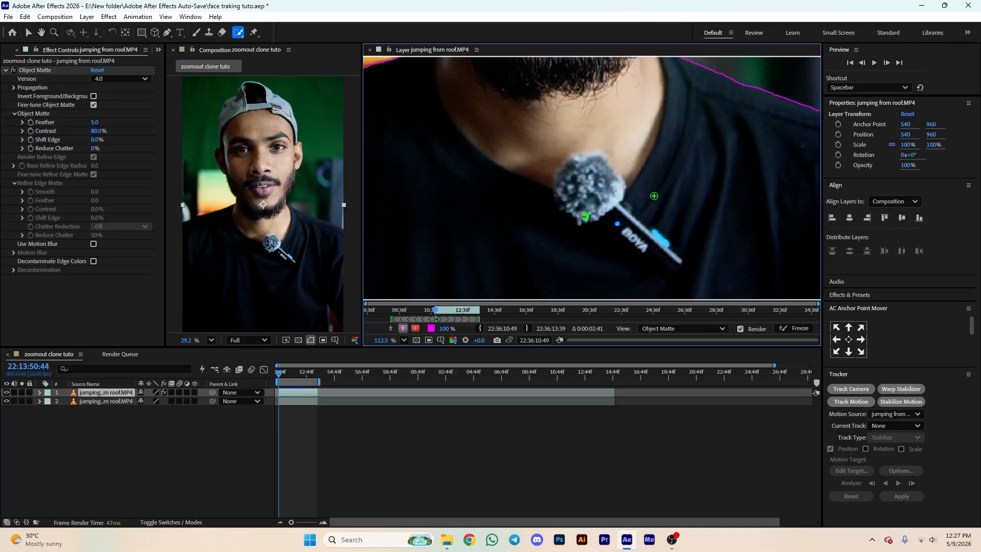
{"action": "scroll", "coordinate": [644, 182], "scroll_direction": "down", "scroll_amount": 6}
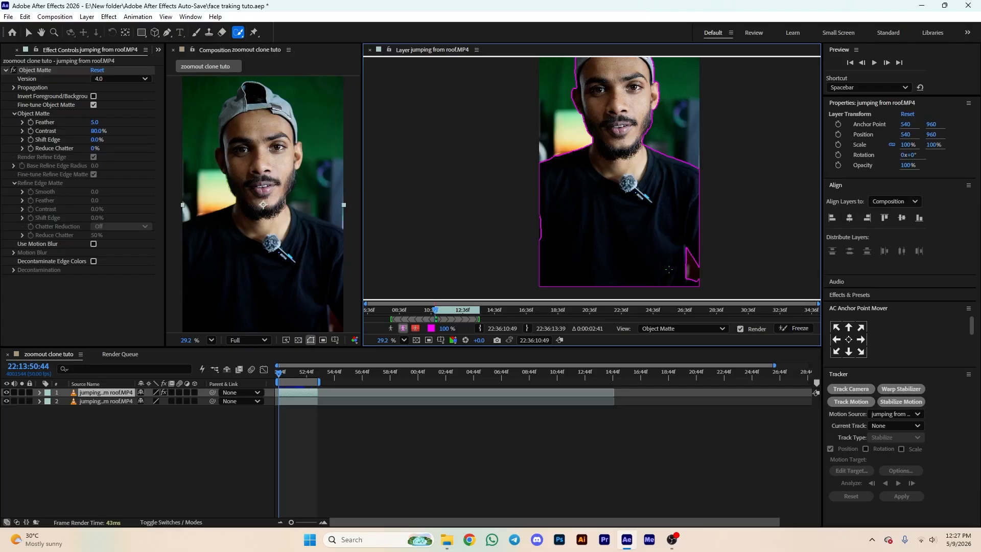
{"action": "left_click", "coordinate": [798, 328]}
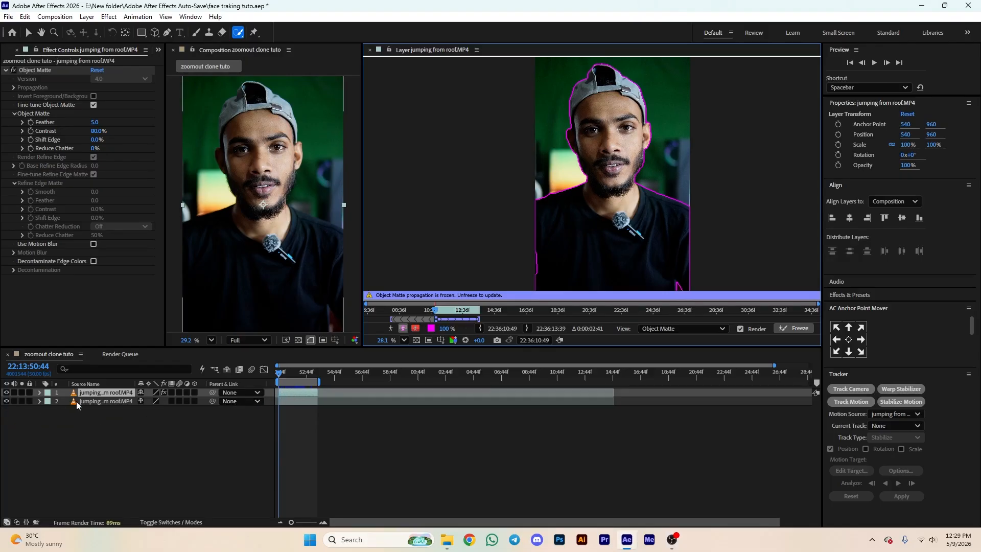
Check the cutout by hiding and reshowing the lower footage layer, and close the Layer view
{"action": "left_click", "coordinate": [89, 403]}
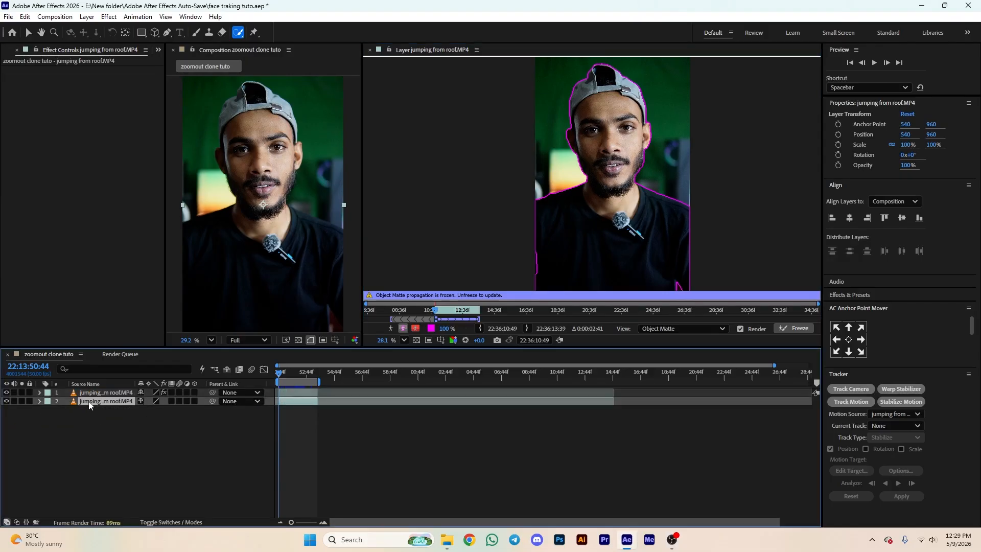
{"action": "left_click", "coordinate": [7, 401]}
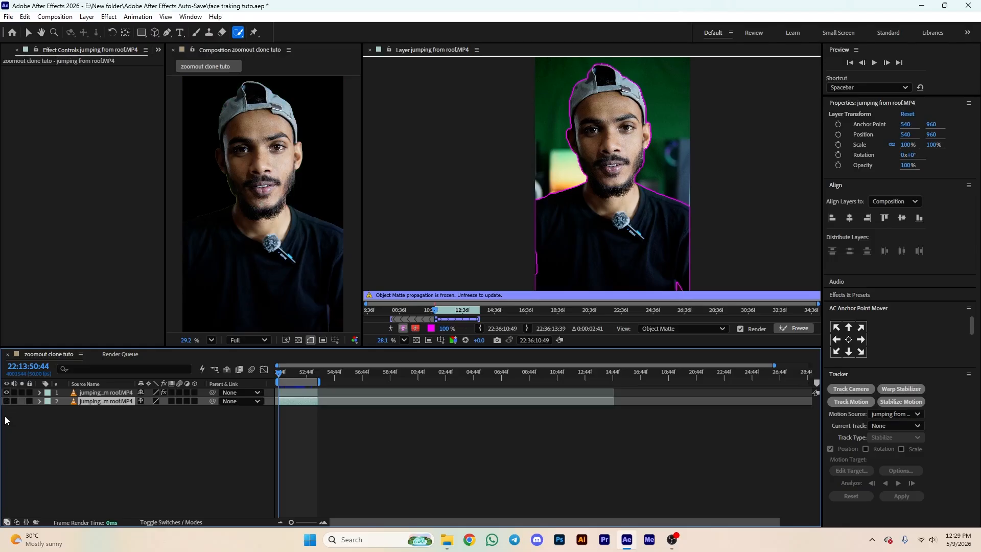
{"action": "left_click", "coordinate": [7, 403]}
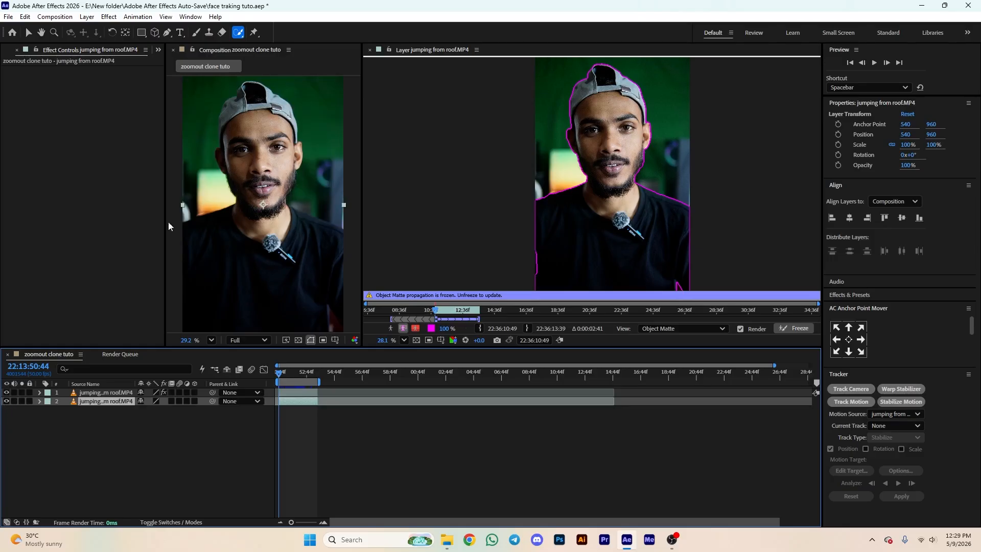
{"action": "left_click", "coordinate": [7, 401]}
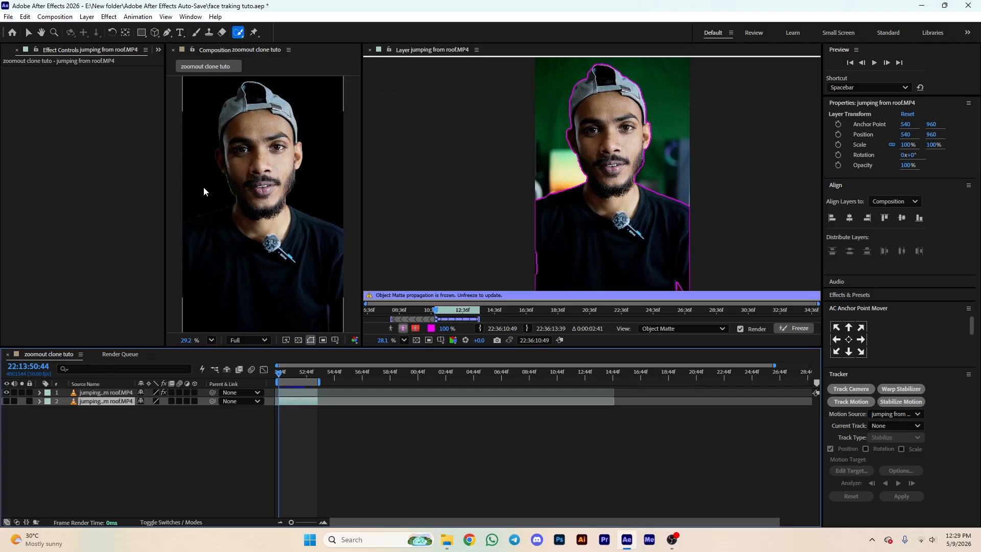
{"action": "left_click", "coordinate": [6, 401]}
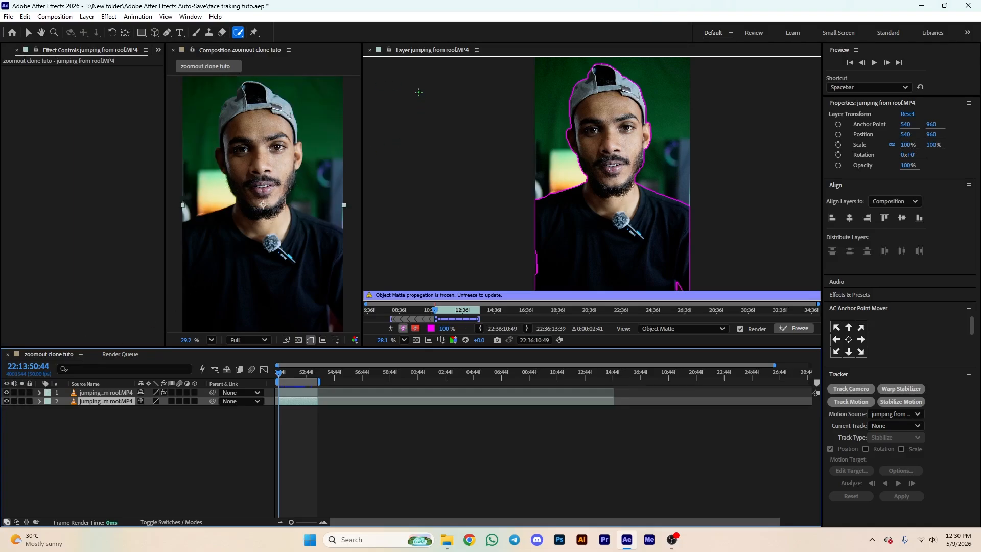
{"action": "left_click", "coordinate": [371, 51]}
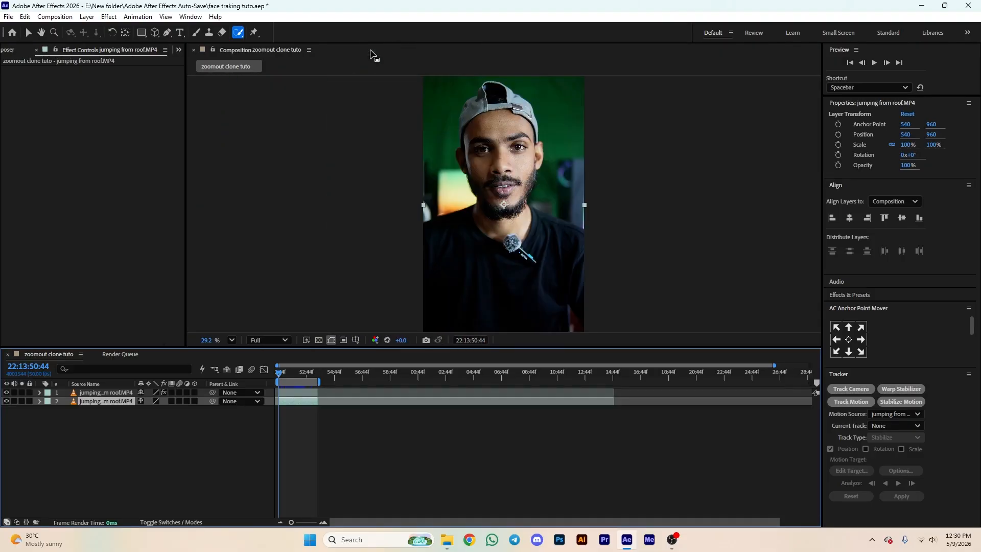
Add a text layer with the person's first name over the footage and set its font size to 231 px
{"action": "left_click", "coordinate": [93, 422]}
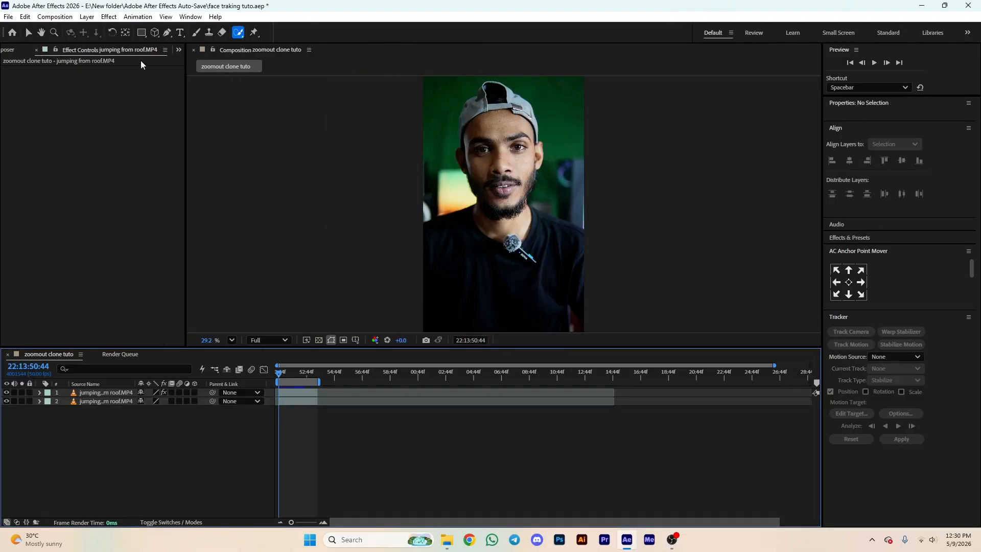
{"action": "left_click", "coordinate": [177, 34]}
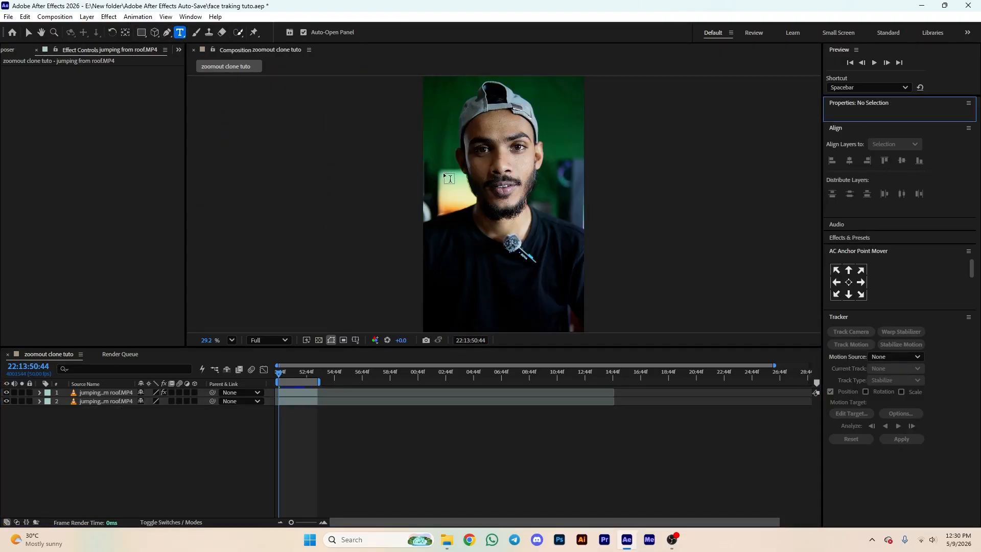
{"action": "left_click", "coordinate": [444, 173]}
{"action": "type", "text": "Hr"}
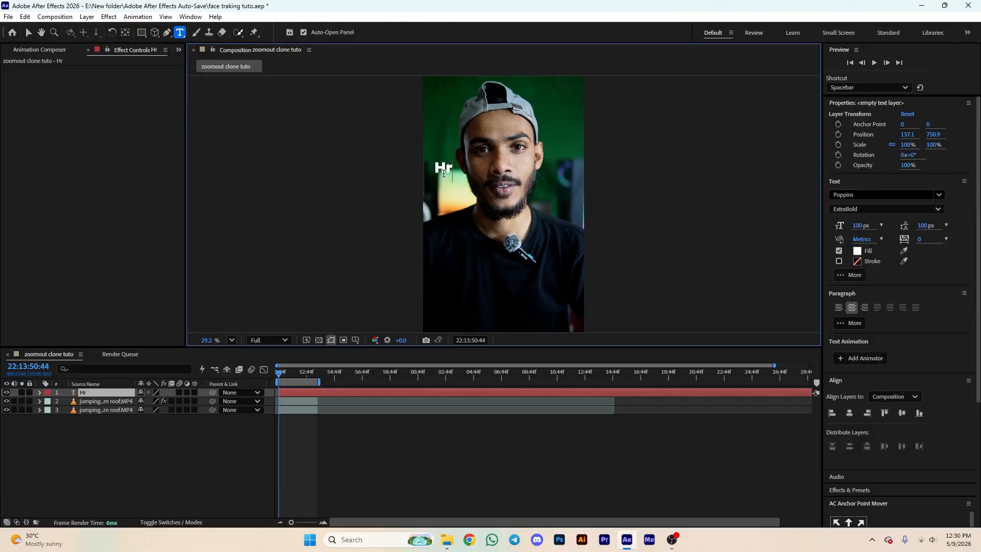
{"action": "type", "text": "idoy"}
{"action": "key", "text": "ctrl+a"}
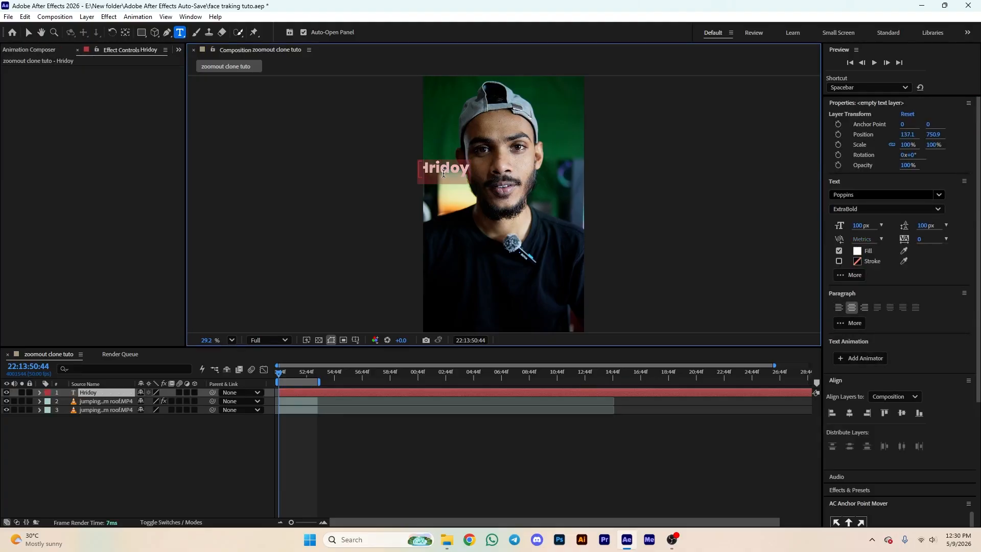
{"action": "left_click_drag", "start_coordinate": [855, 226], "coordinate": [923, 230]}
{"action": "left_click", "coordinate": [172, 459]}
Center the text layer's anchor point and move the text over the man's face, to about 542, 749
{"action": "left_click", "coordinate": [97, 392]}
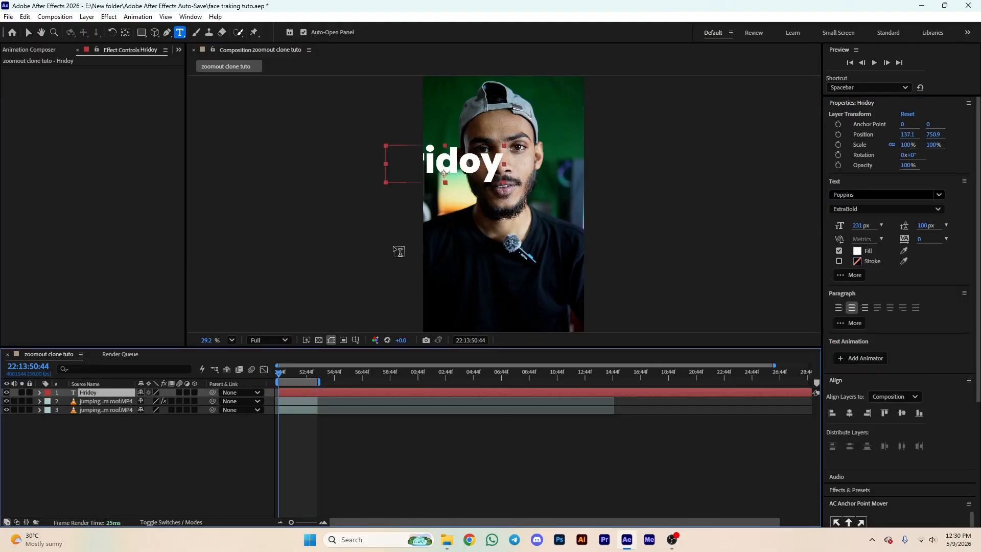
{"action": "key", "text": "ctrl+alt+Home"}
{"action": "left_click", "coordinate": [107, 508]}
{"action": "left_click", "coordinate": [103, 393]}
{"action": "key", "text": "v"}
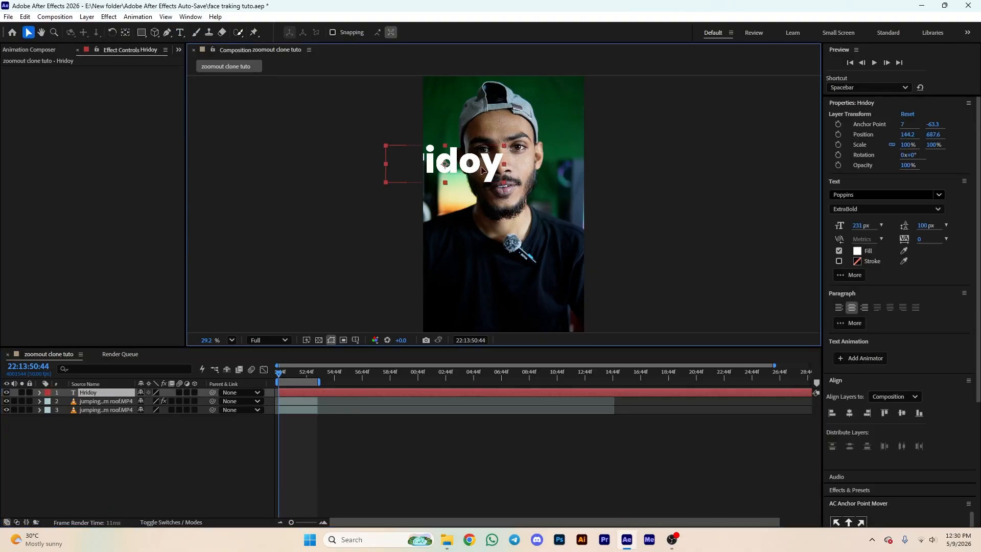
{"action": "left_click_drag", "start_coordinate": [476, 168], "coordinate": [535, 177]}
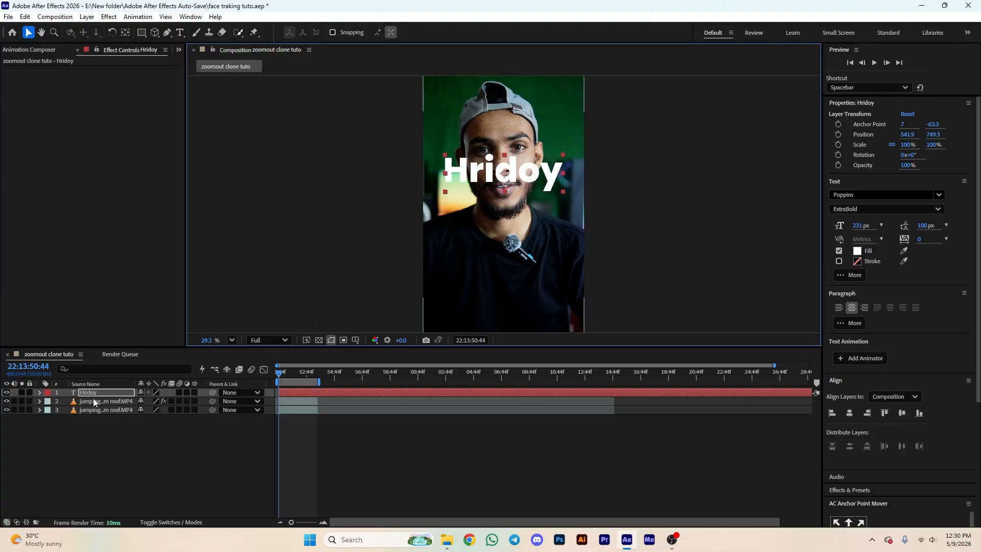
Place the text layer between the cutout and the background footage, and enlarge the text to span the frame's width
{"action": "left_click_drag", "start_coordinate": [93, 391], "coordinate": [98, 408]}
{"action": "left_click", "coordinate": [146, 466]}
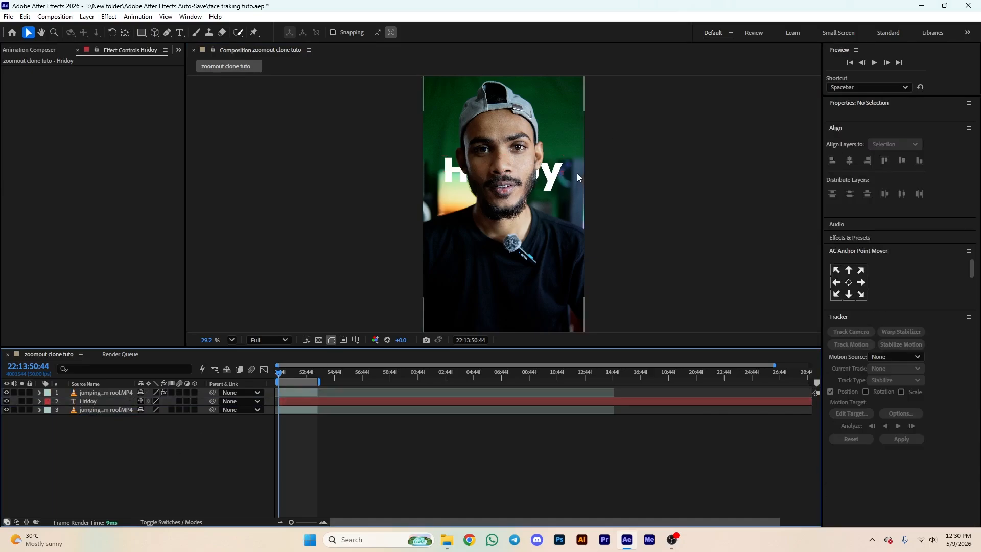
{"action": "left_click", "coordinate": [101, 402]}
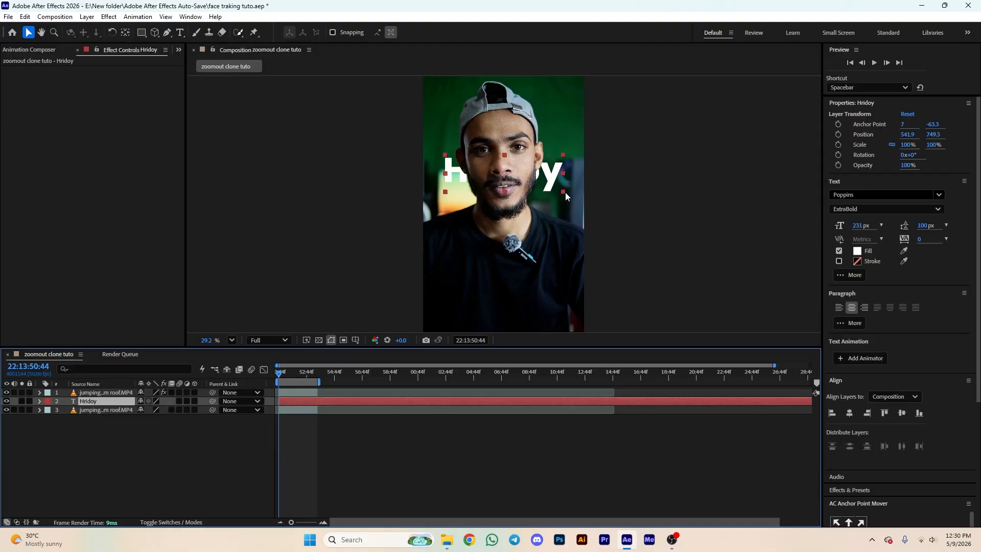
{"action": "left_click_drag", "start_coordinate": [565, 193], "coordinate": [594, 207]}
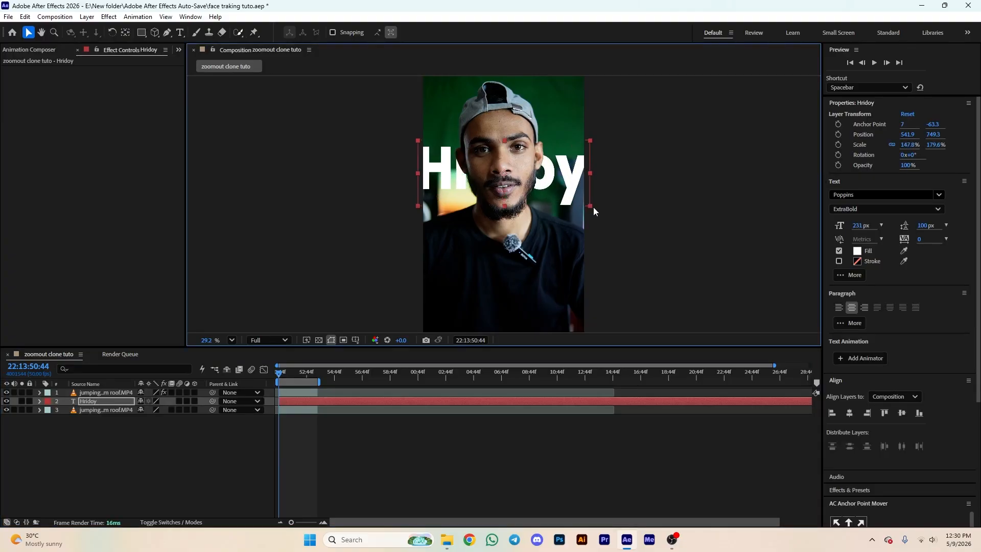
{"action": "left_click", "coordinate": [183, 451]}
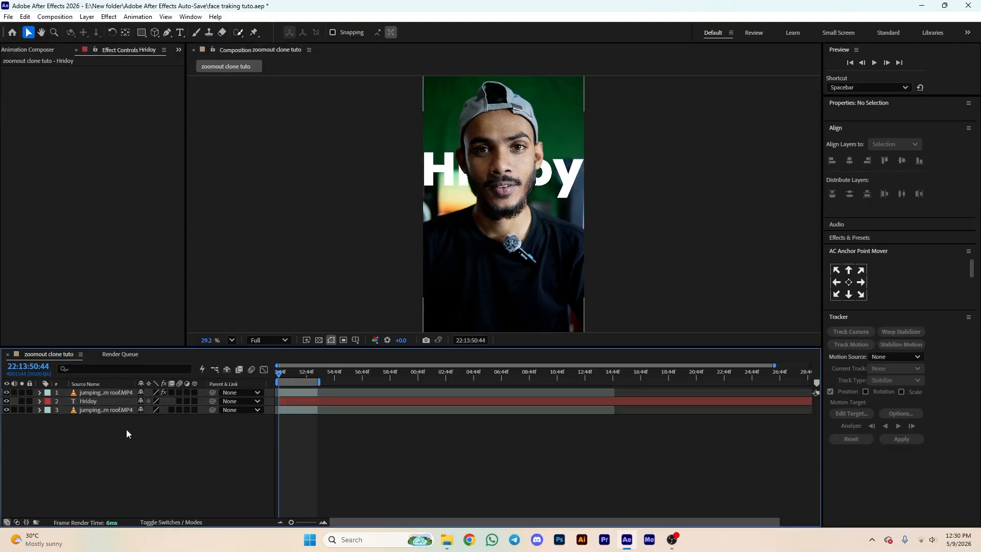